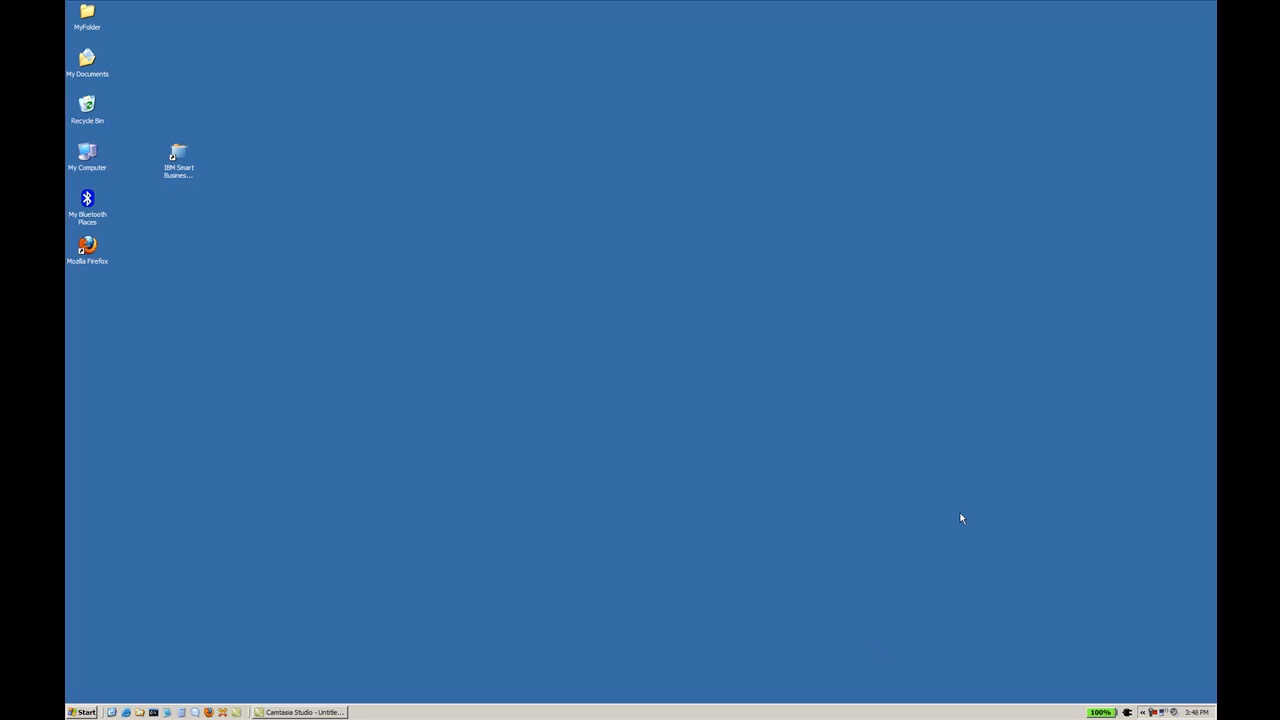
- Open the IBM Smart Business Launch folder from the desktop and show the shortcuts for host bluefish2.rchland.ibm.com
left_click(184, 174)
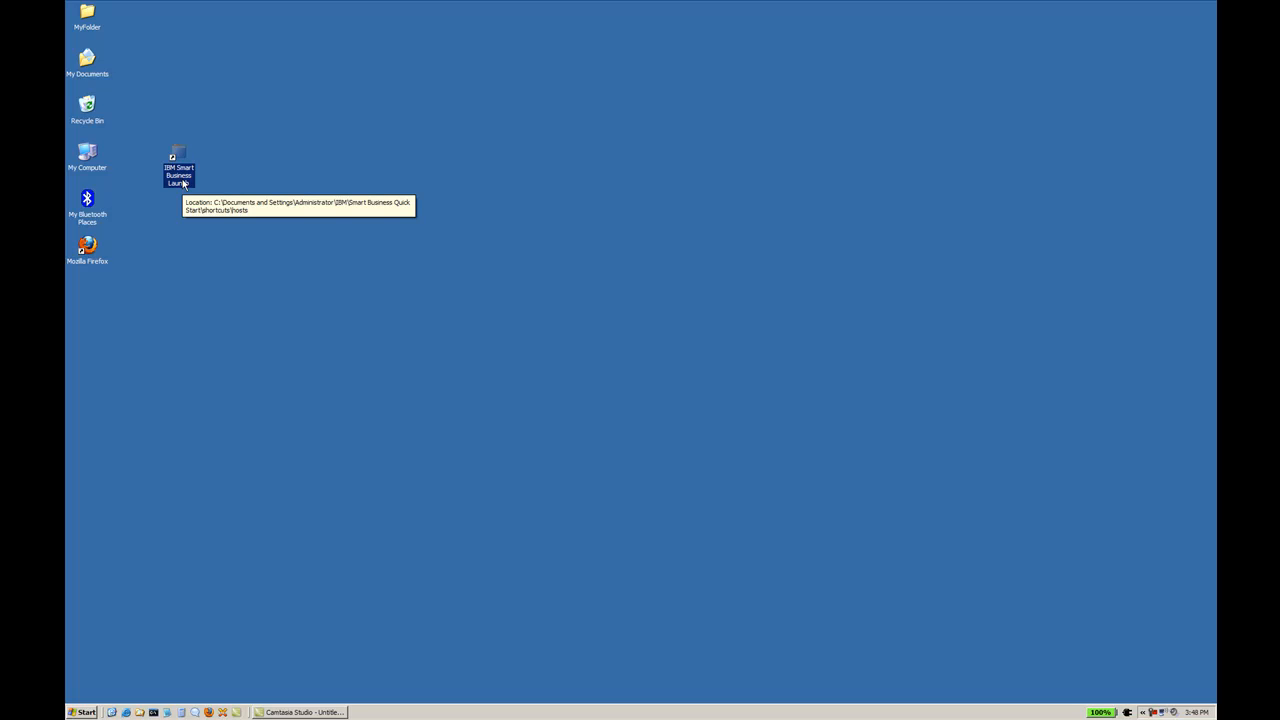
double_click(180, 175)
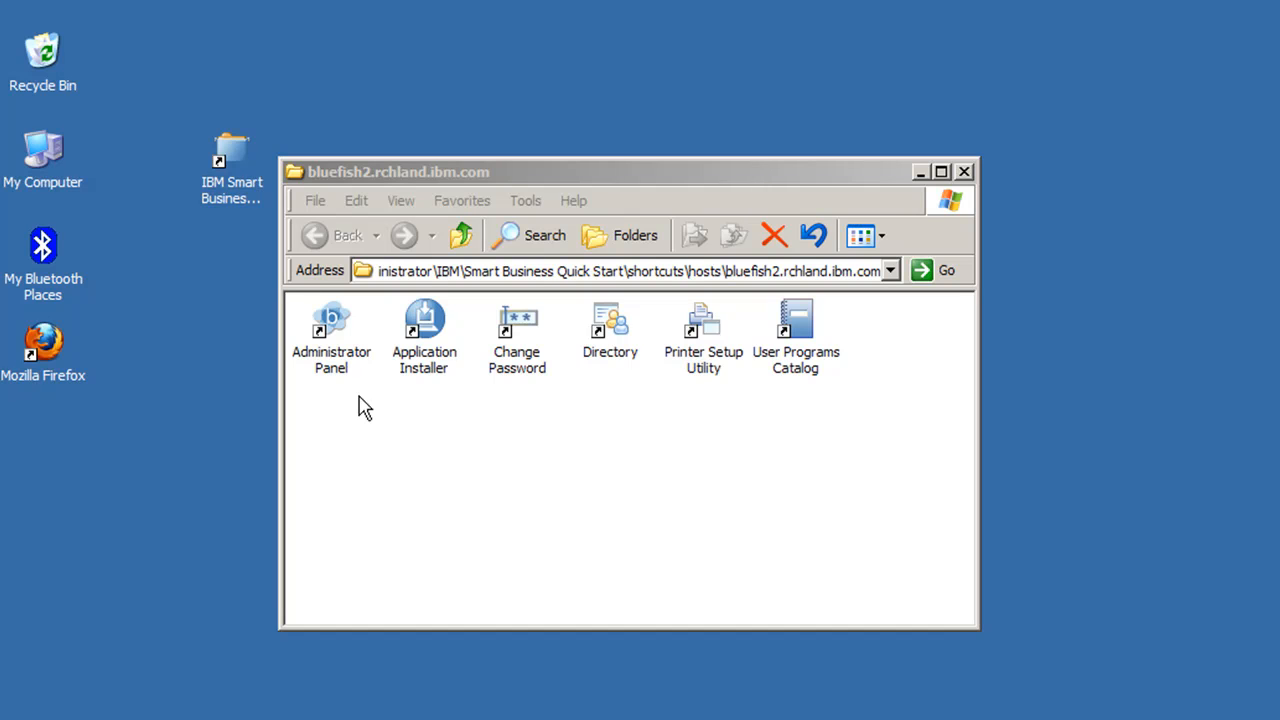
- Review the host folder's shortcuts, from Administrator Panel and Application Installer through Printer Setup Utility and User Programs Catalog
double_click(340, 366)
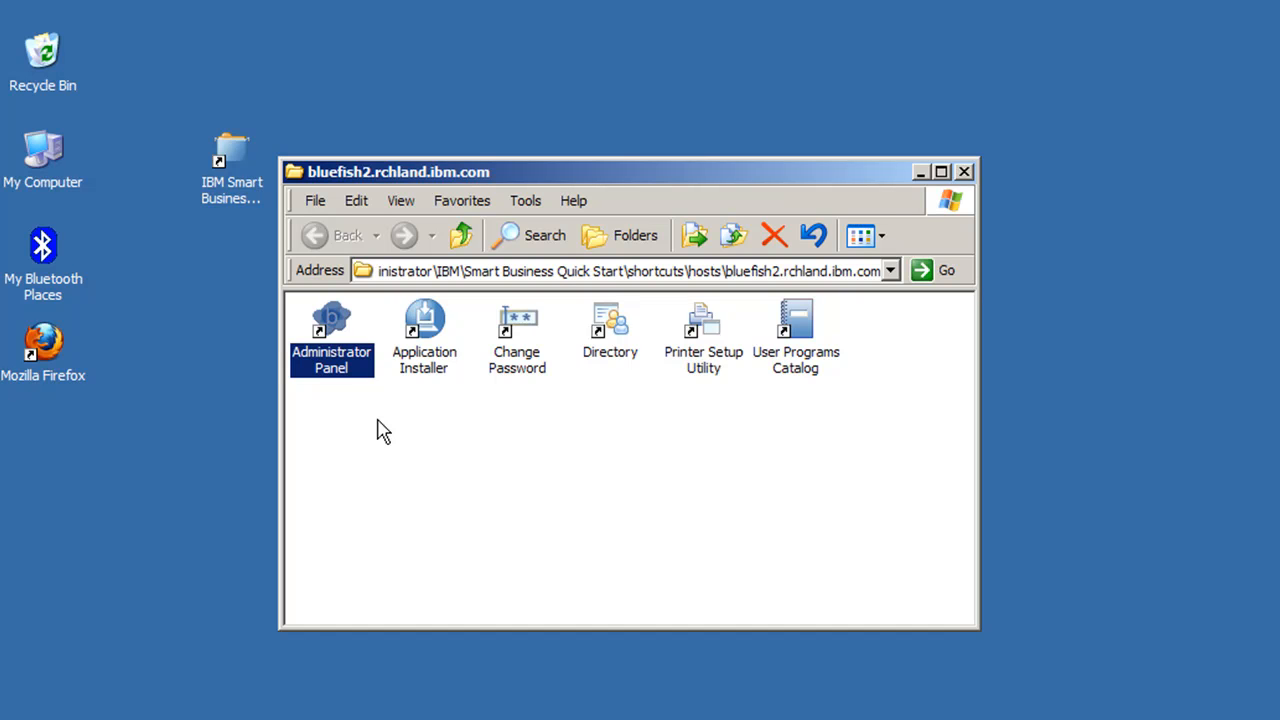
left_click(432, 370)
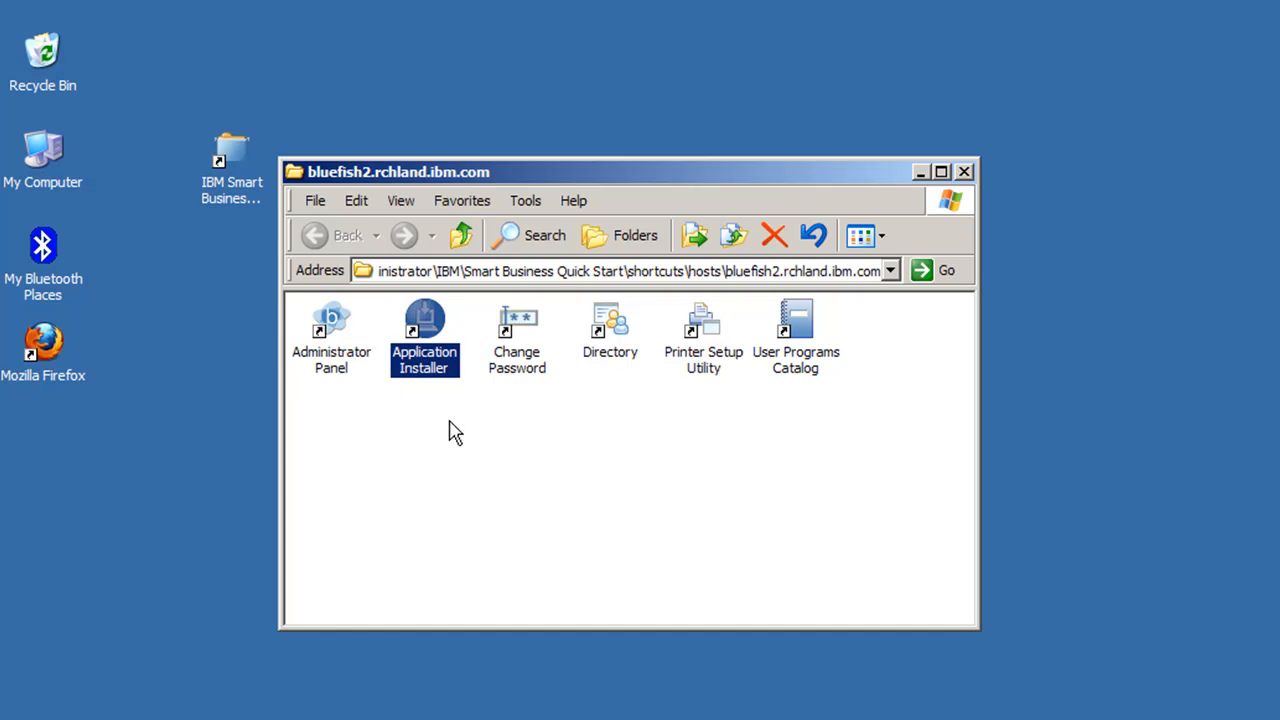
left_click(512, 372)
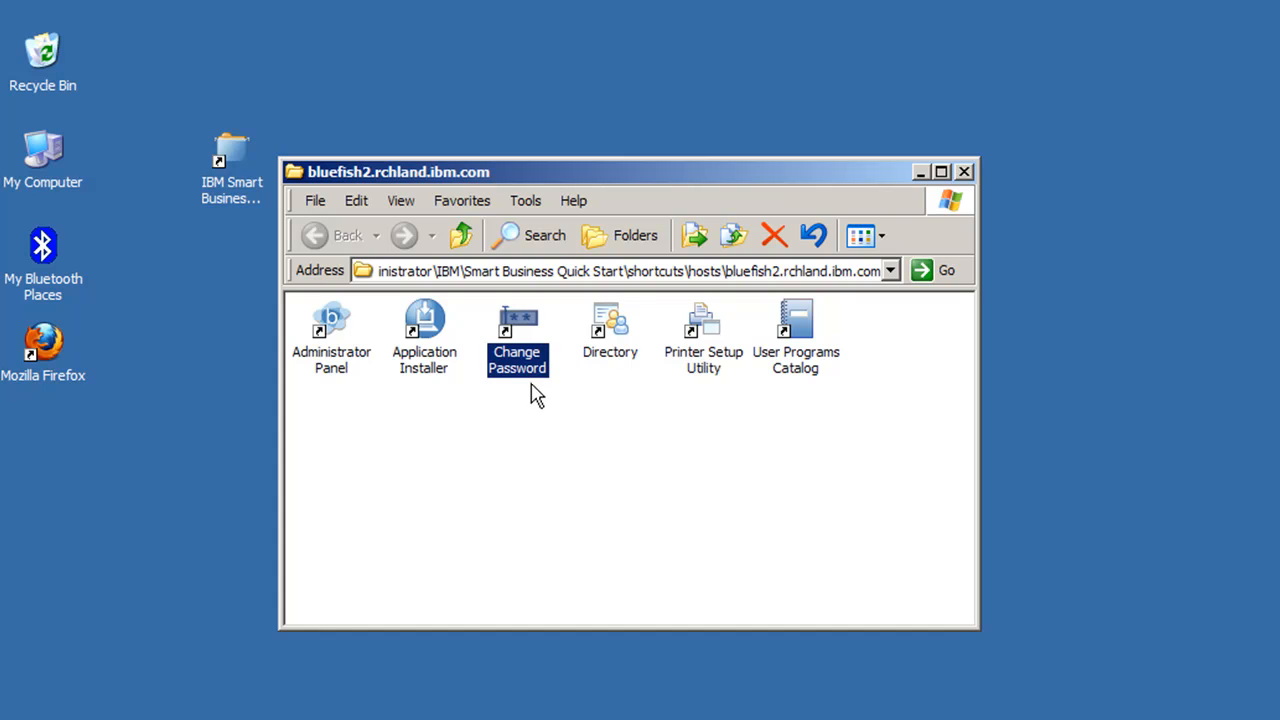
left_click(619, 360)
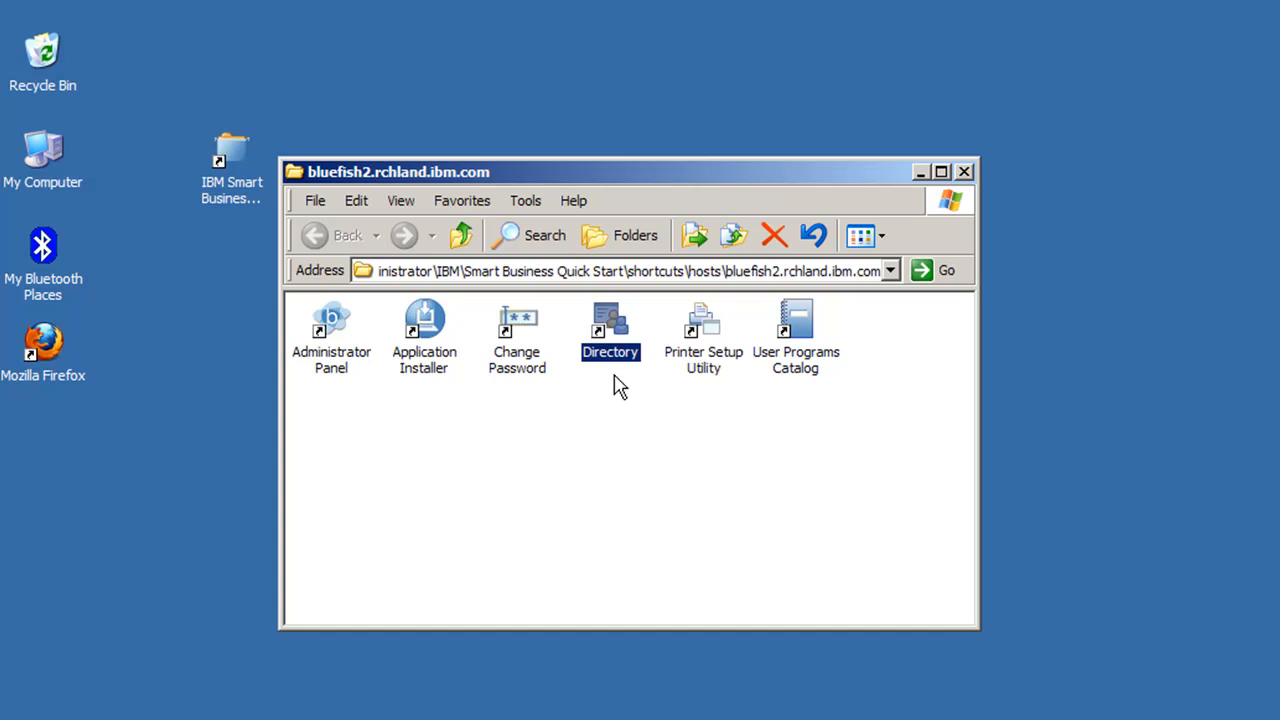
left_click(716, 366)
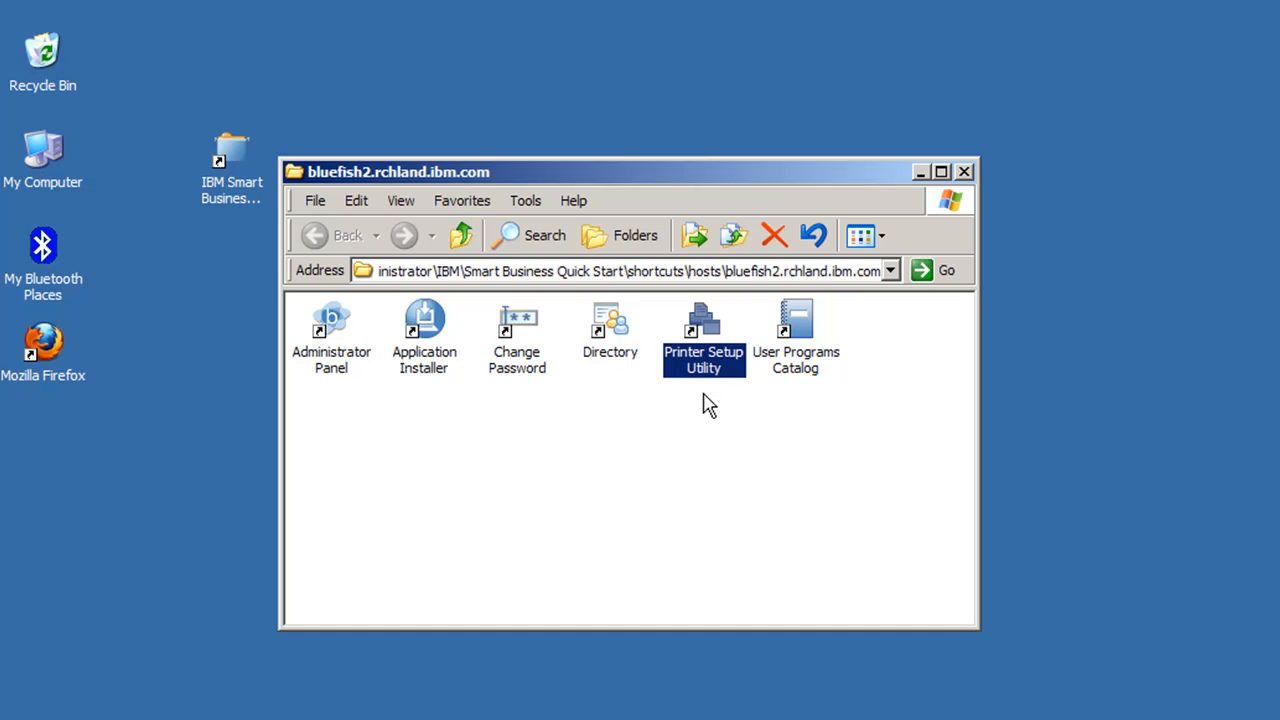
left_click(795, 365)
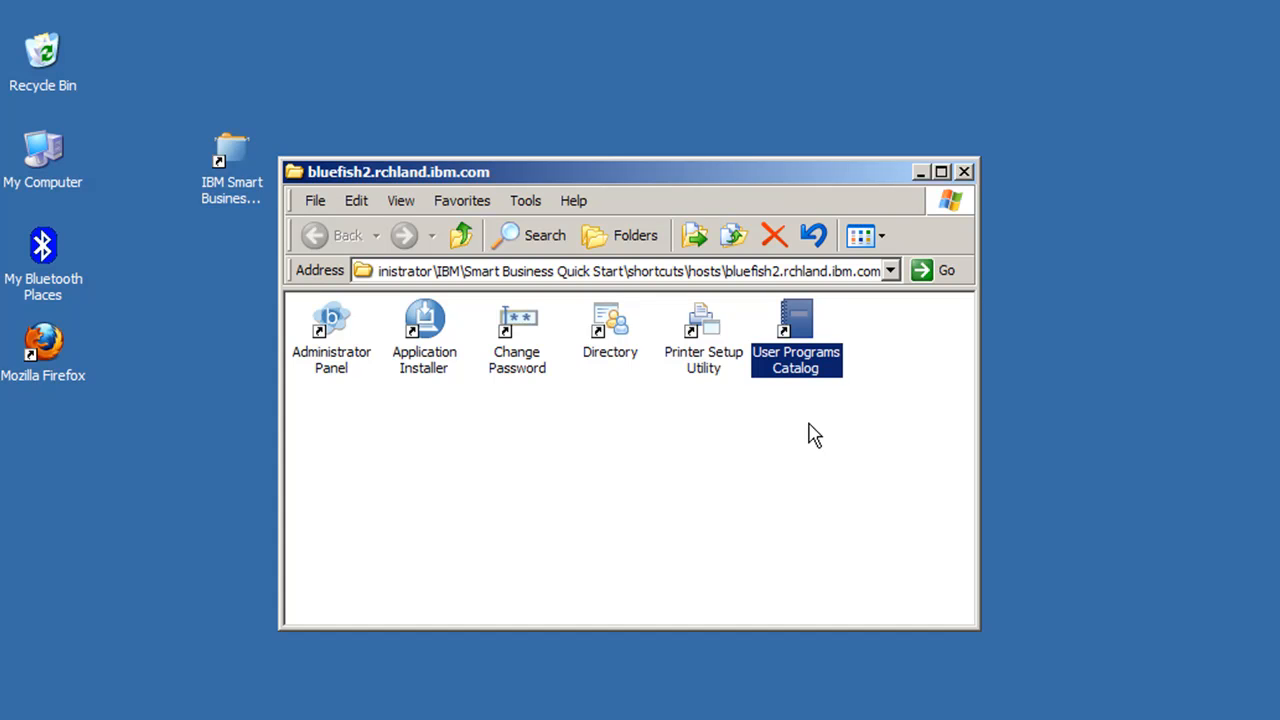
left_click(408, 380)
left_click(358, 376)
left_click(393, 421)
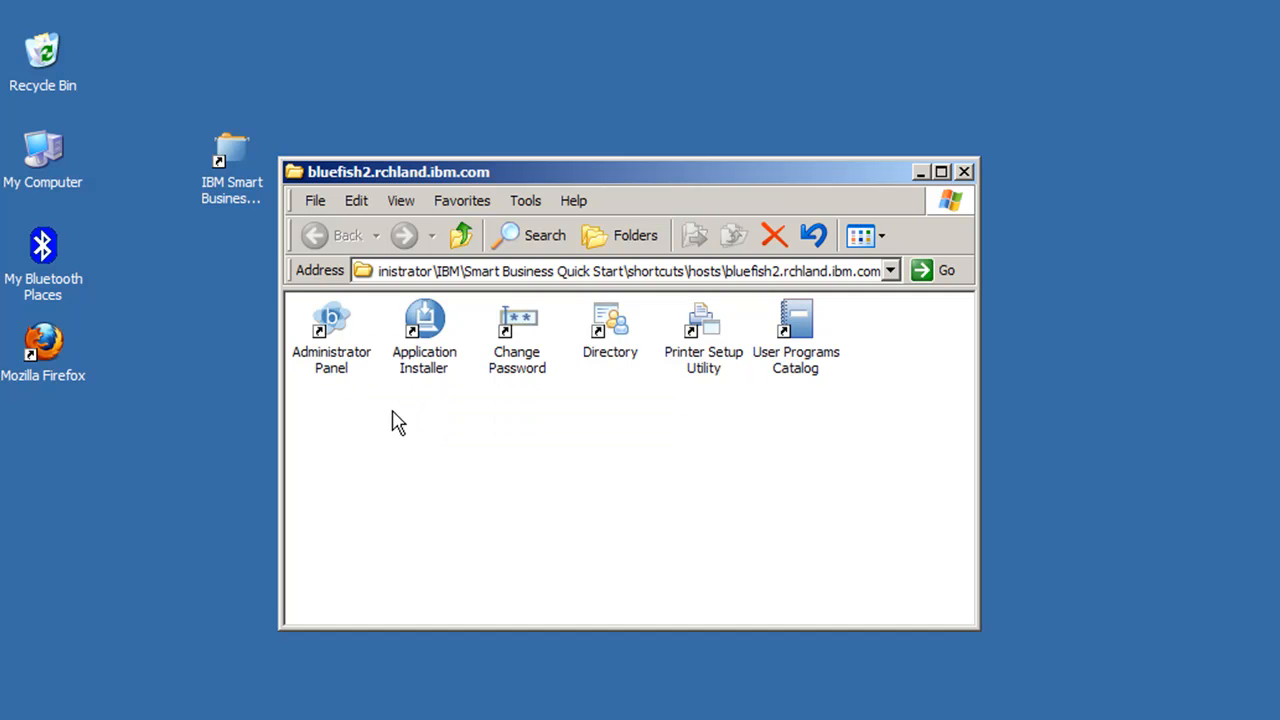
left_click(434, 378)
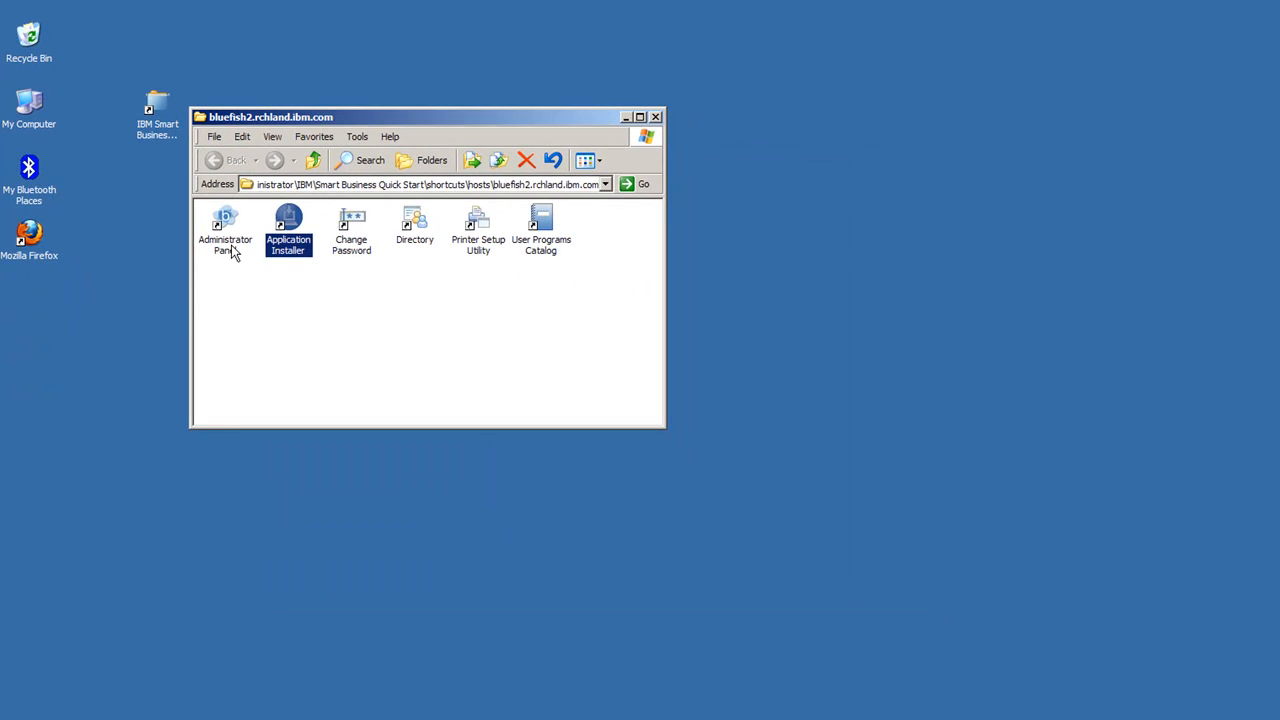
- Launch the Administrator Panel from the host folder and display the details page of the IBM Smart Business Knowledge Base application
double_click(226, 245)
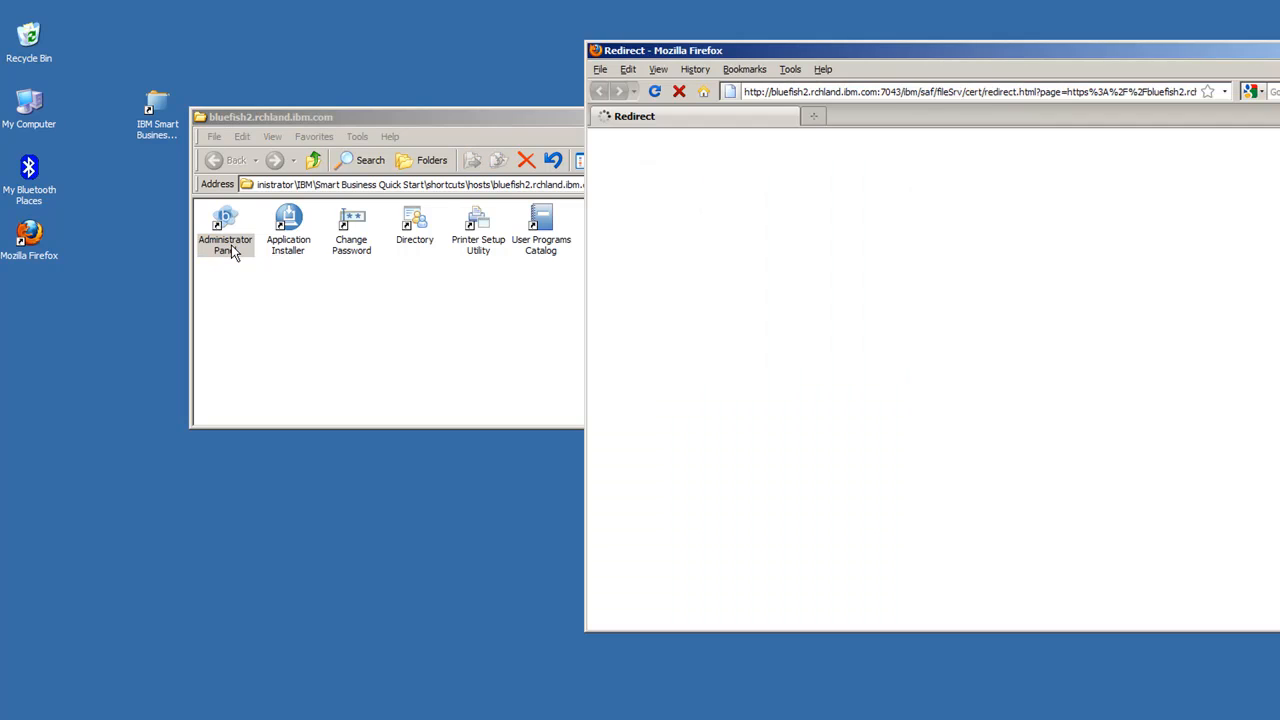
left_click_drag(646, 54, 453, 45)
left_click(738, 399)
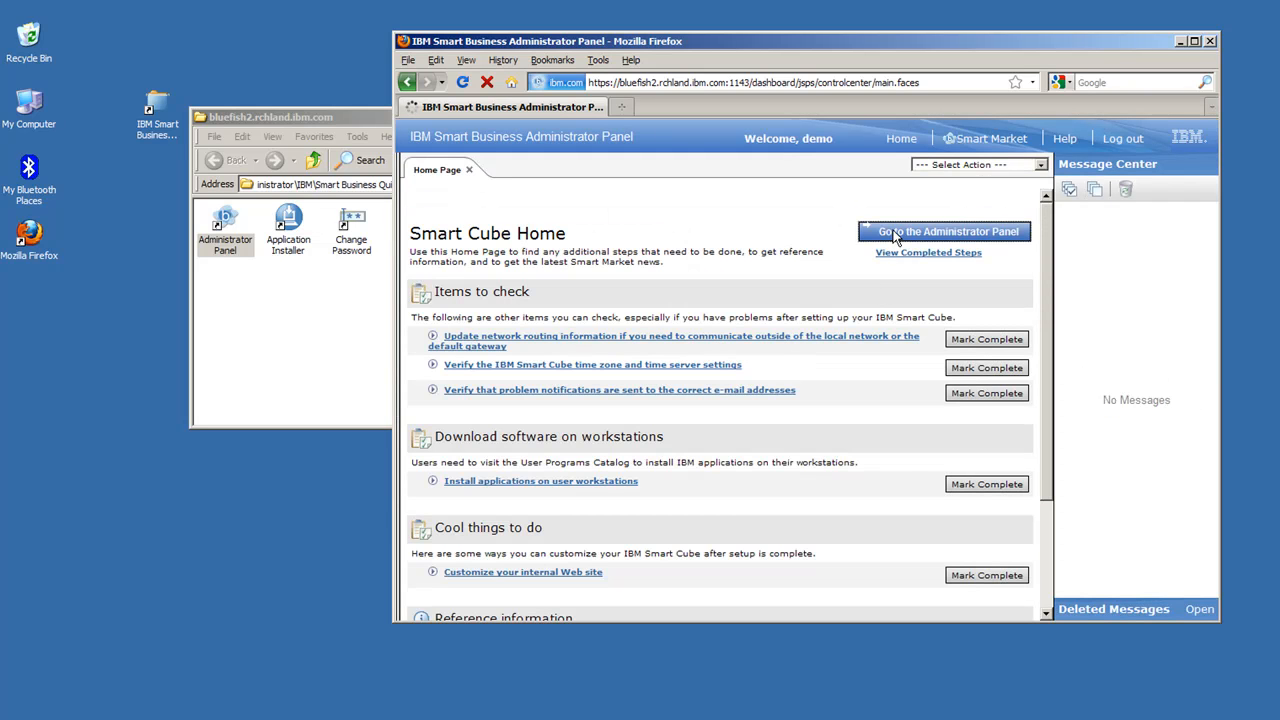
left_click(895, 233)
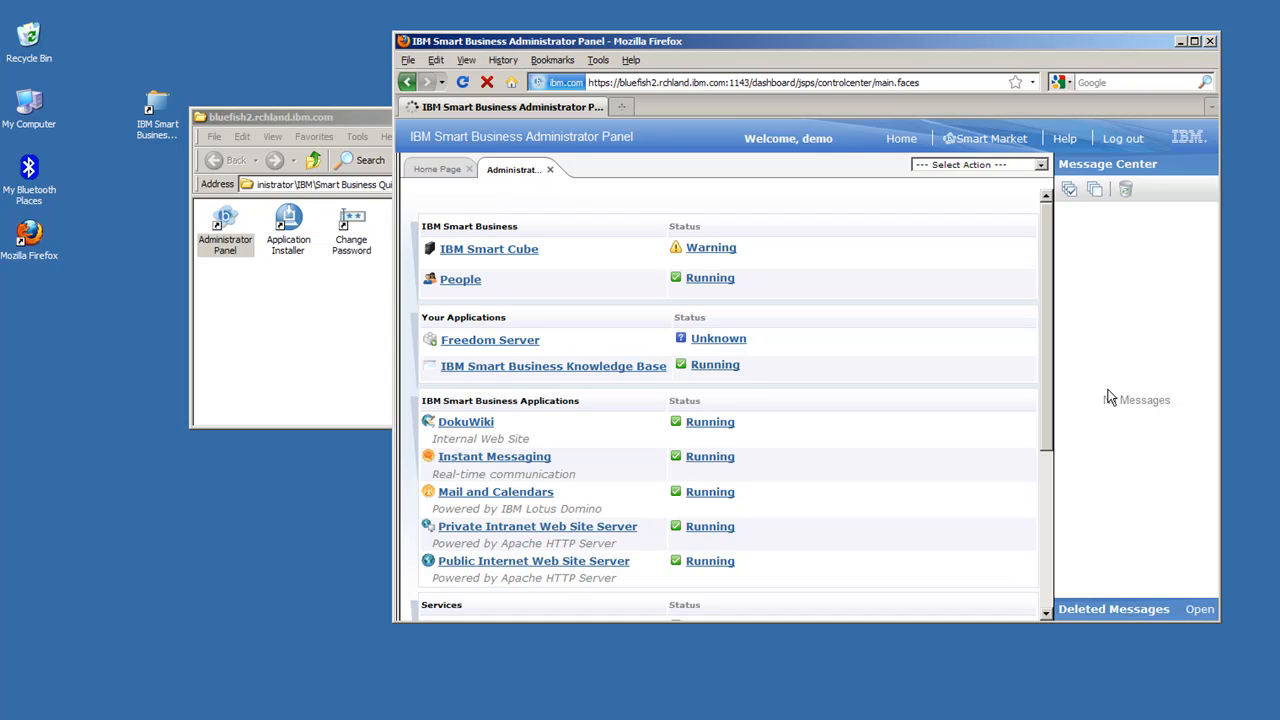
left_click(515, 368)
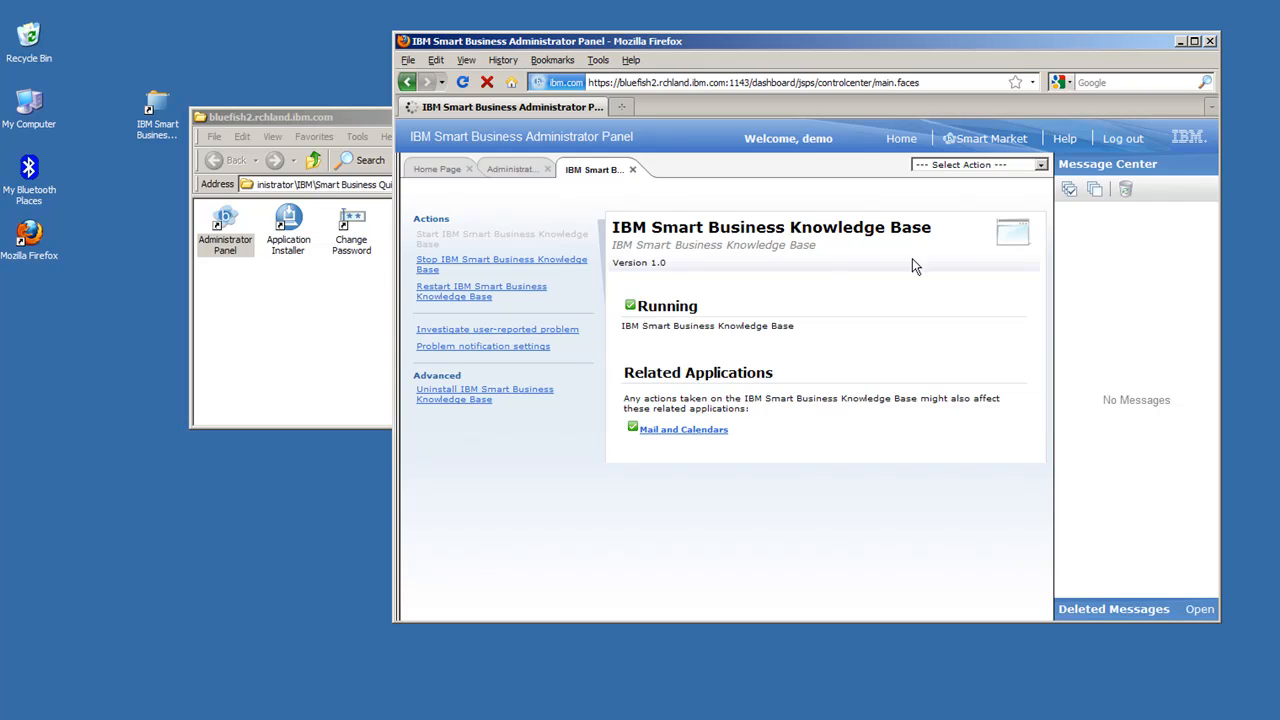
- Minimize the Administrator Panel's browser window and launch the User Programs Catalog from the host folder
left_click(1180, 41)
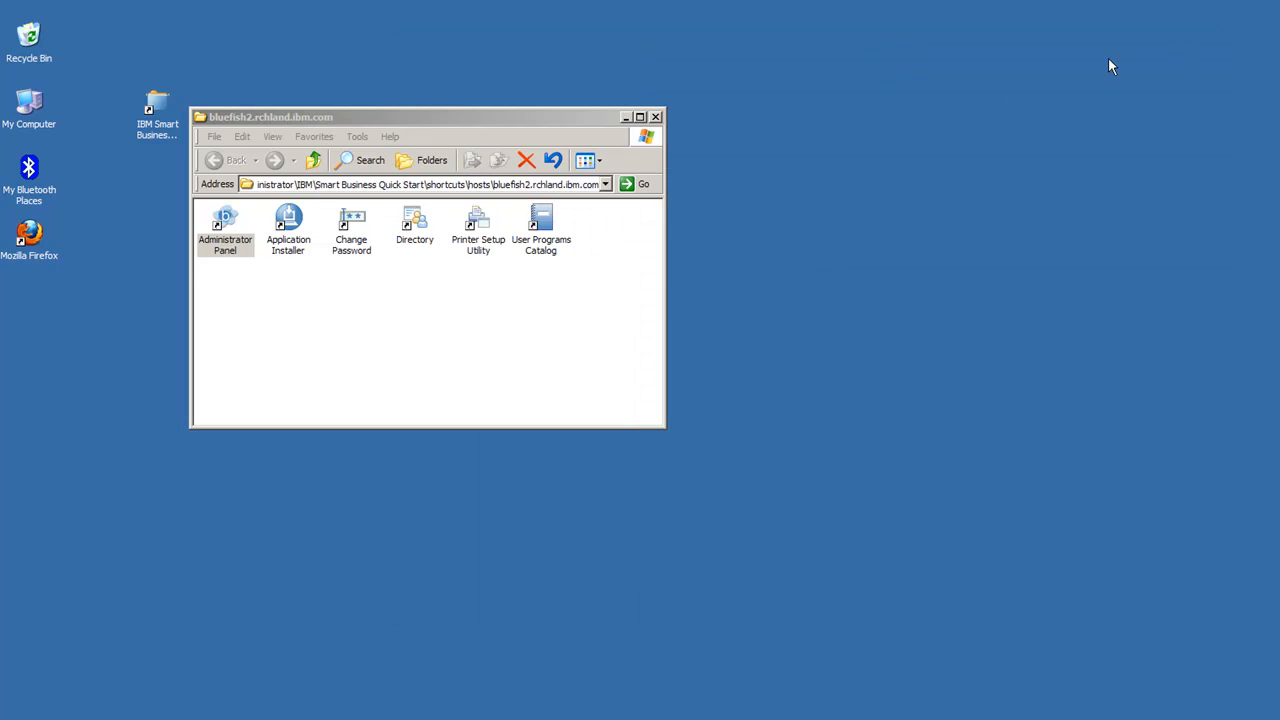
left_click(553, 252)
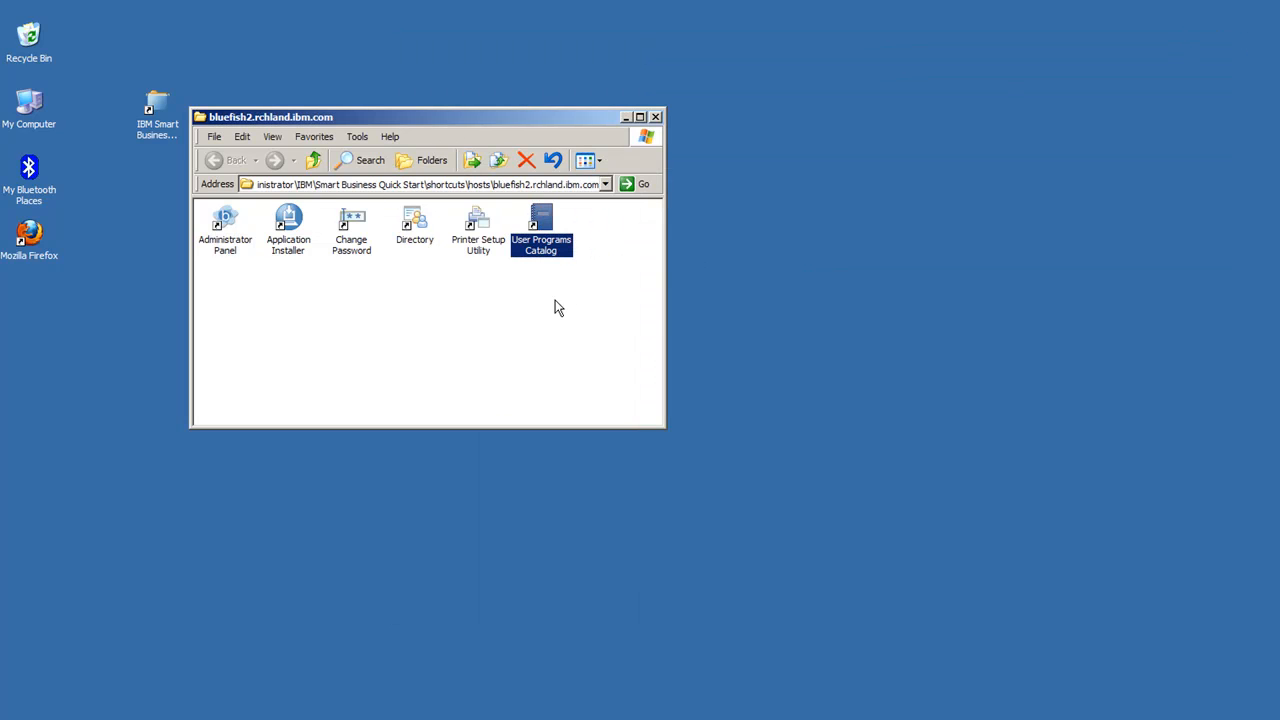
double_click(541, 246)
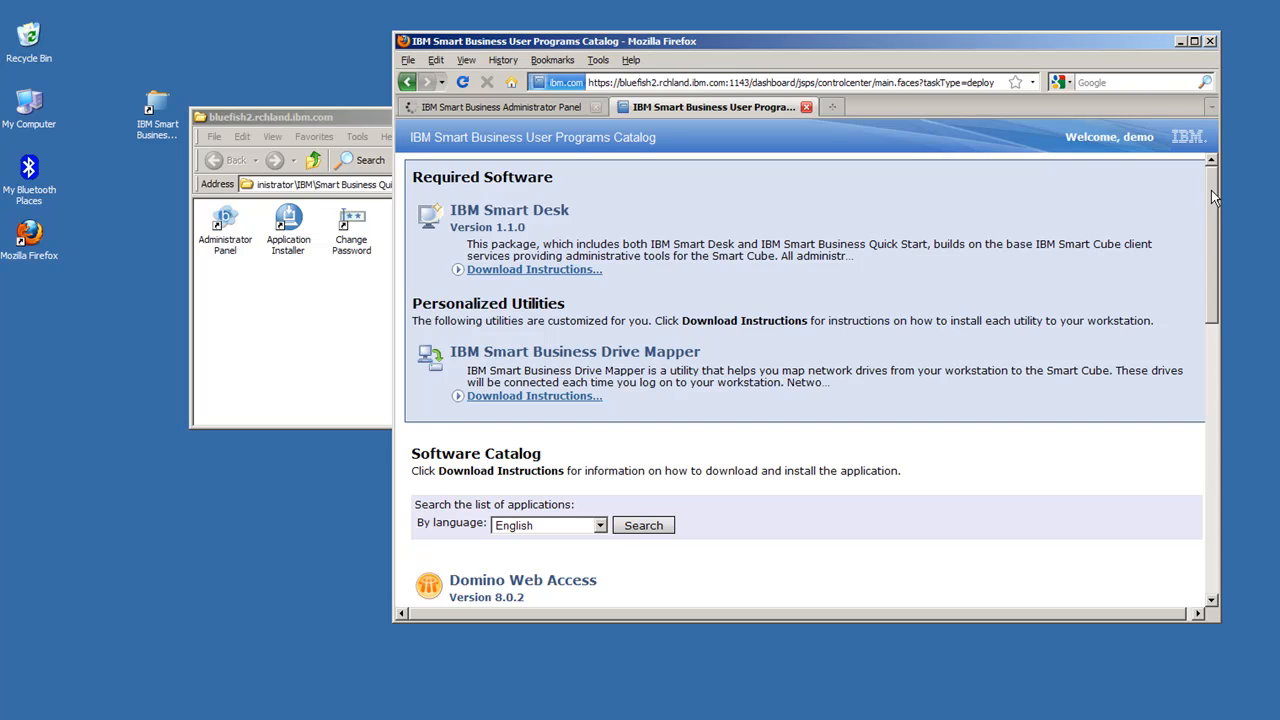
- Create a launch folder shortcut for IBM Smart Business Knowledge base from its download instructions in the software catalog
left_click_drag(1211, 190, 1195, 355)
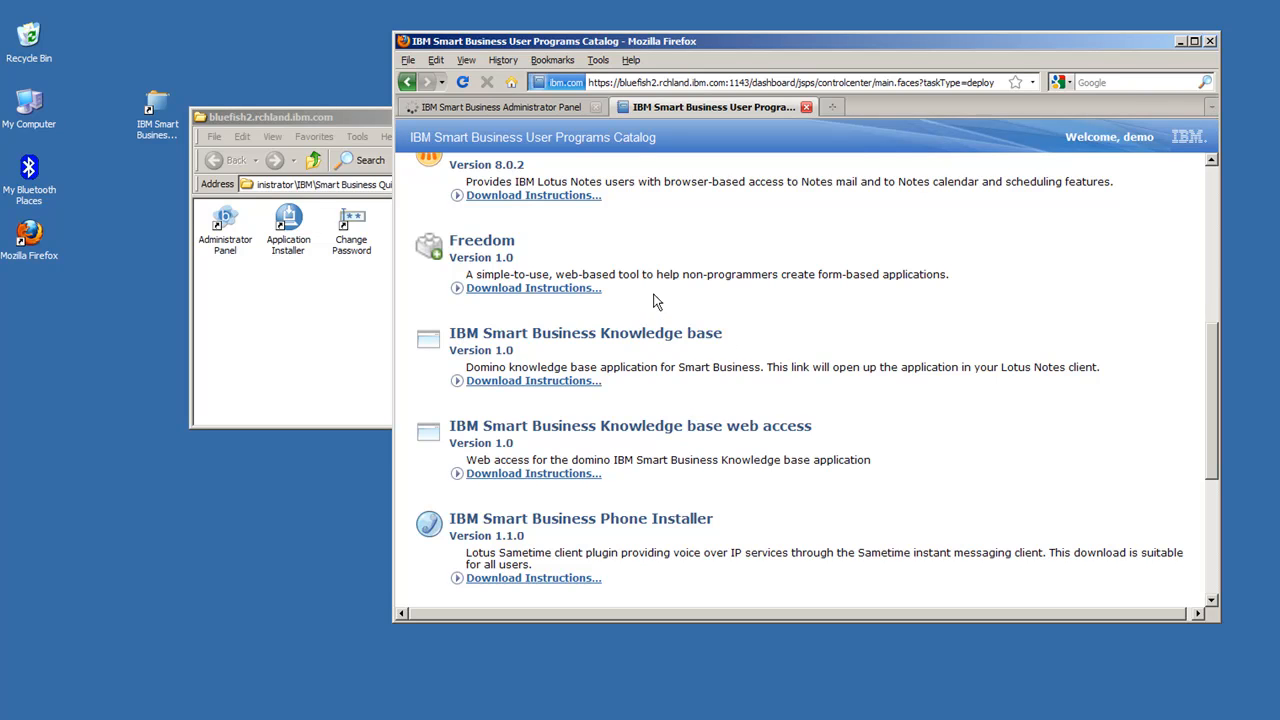
left_click(584, 382)
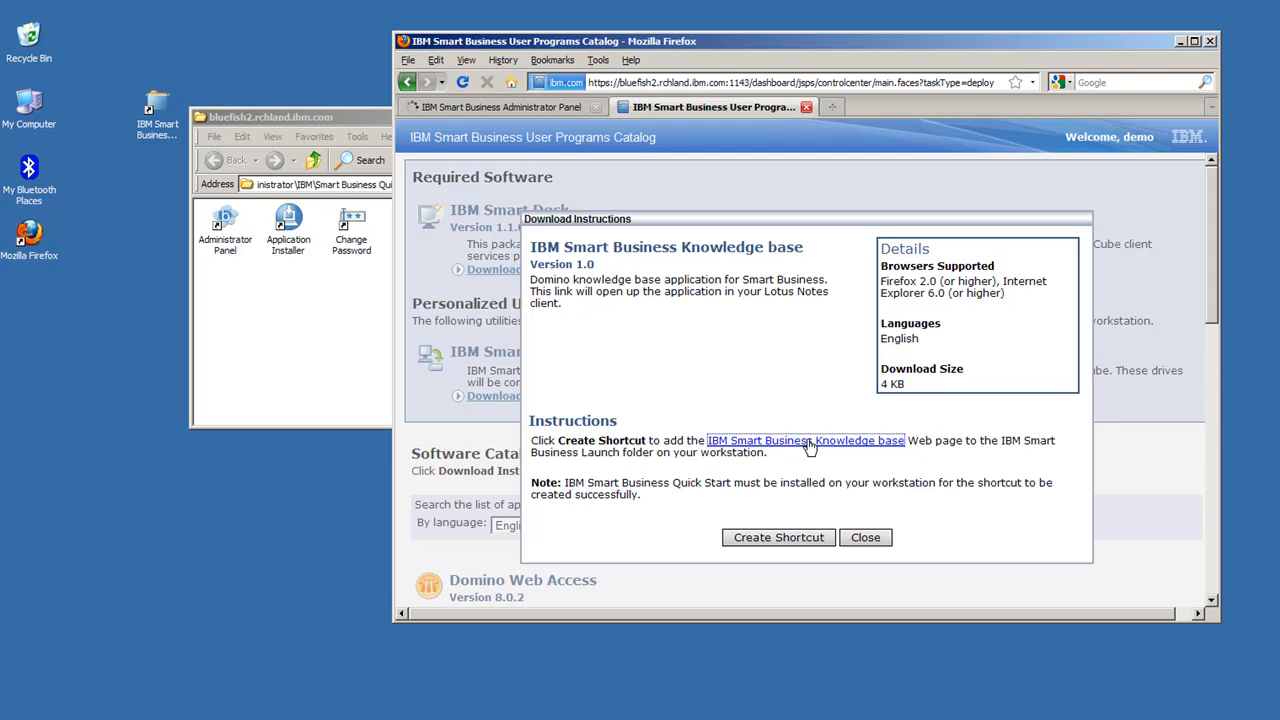
left_click(767, 540)
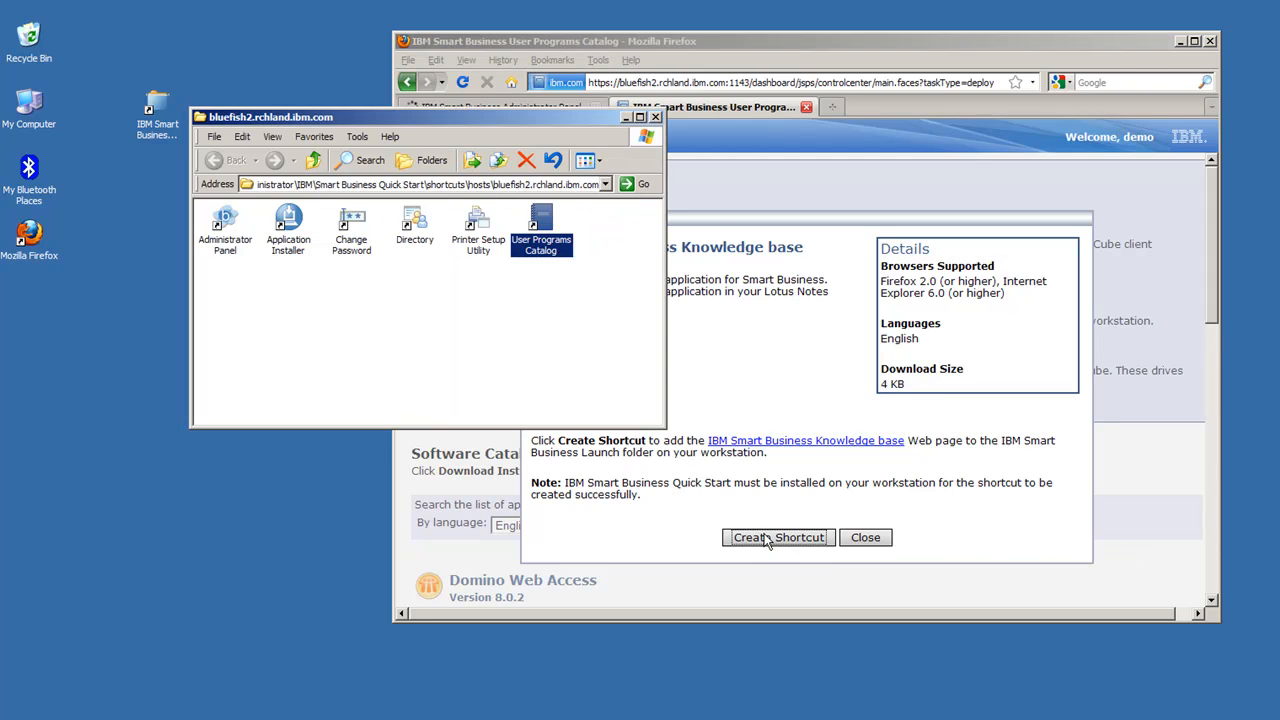
left_click(767, 540)
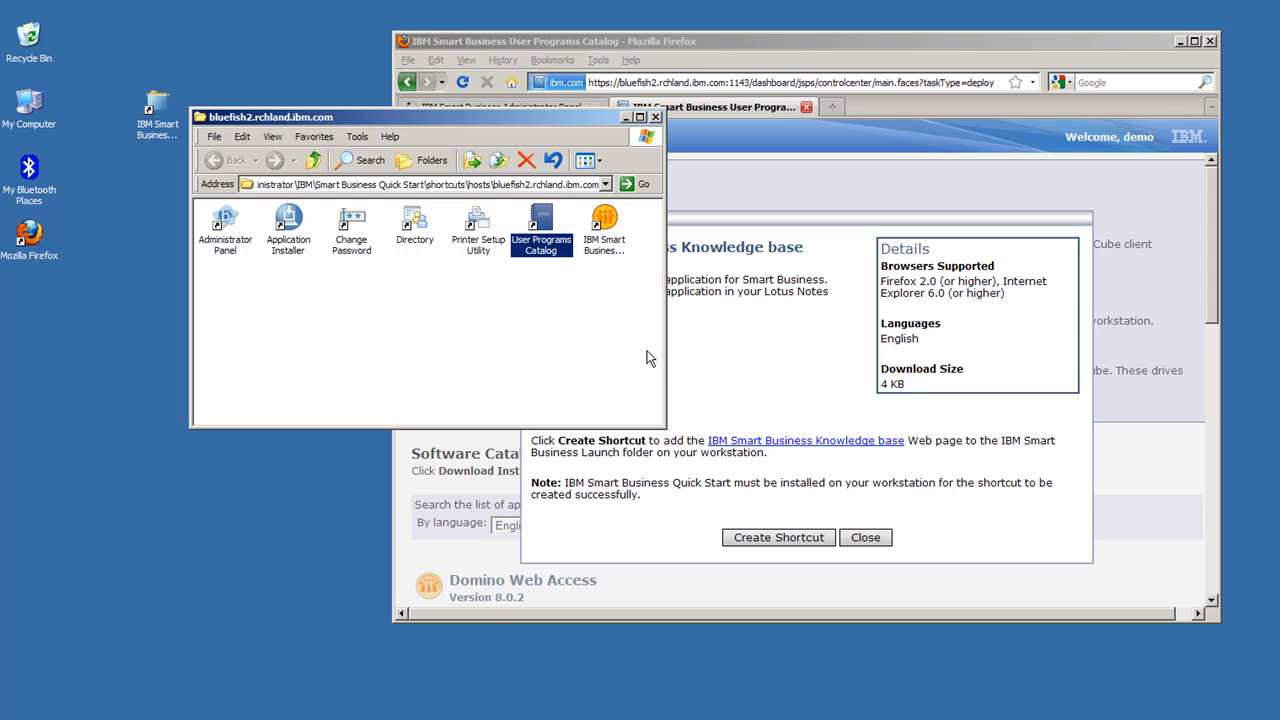
- Inspect the new IBM Smart Business Knowledge base shortcut and its target address in the host folder
left_click(613, 258)
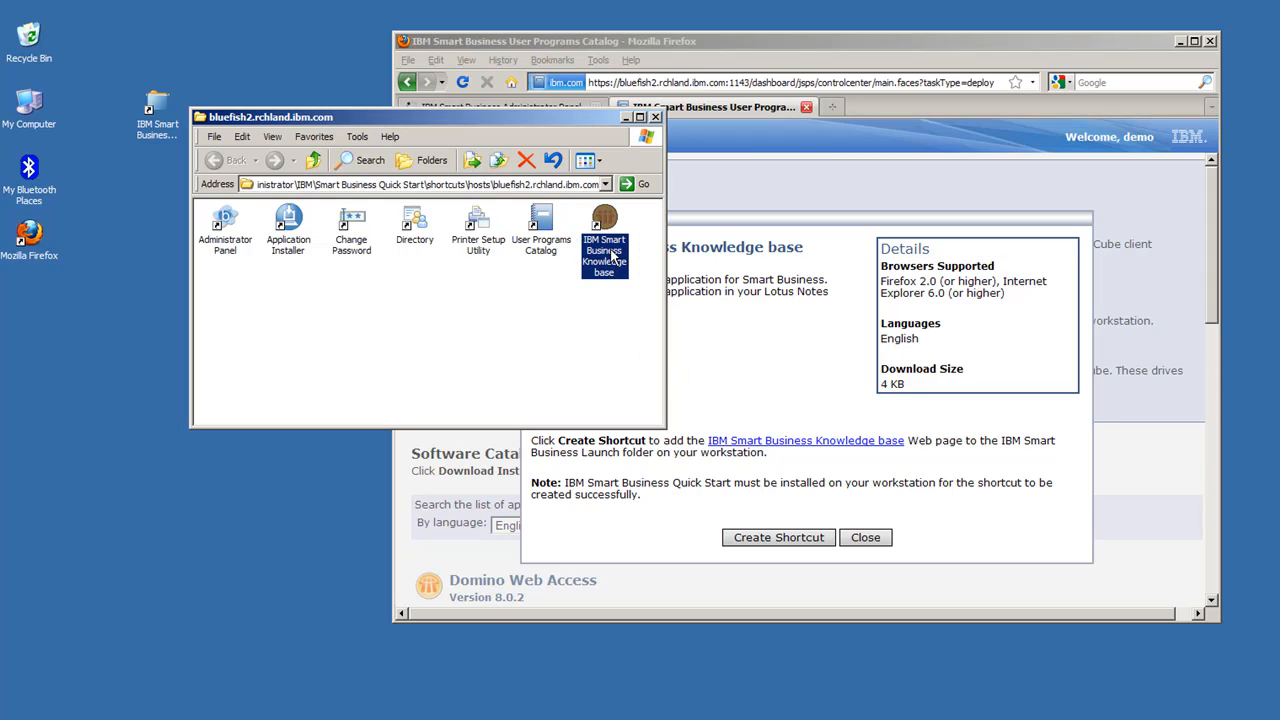
left_click(603, 318)
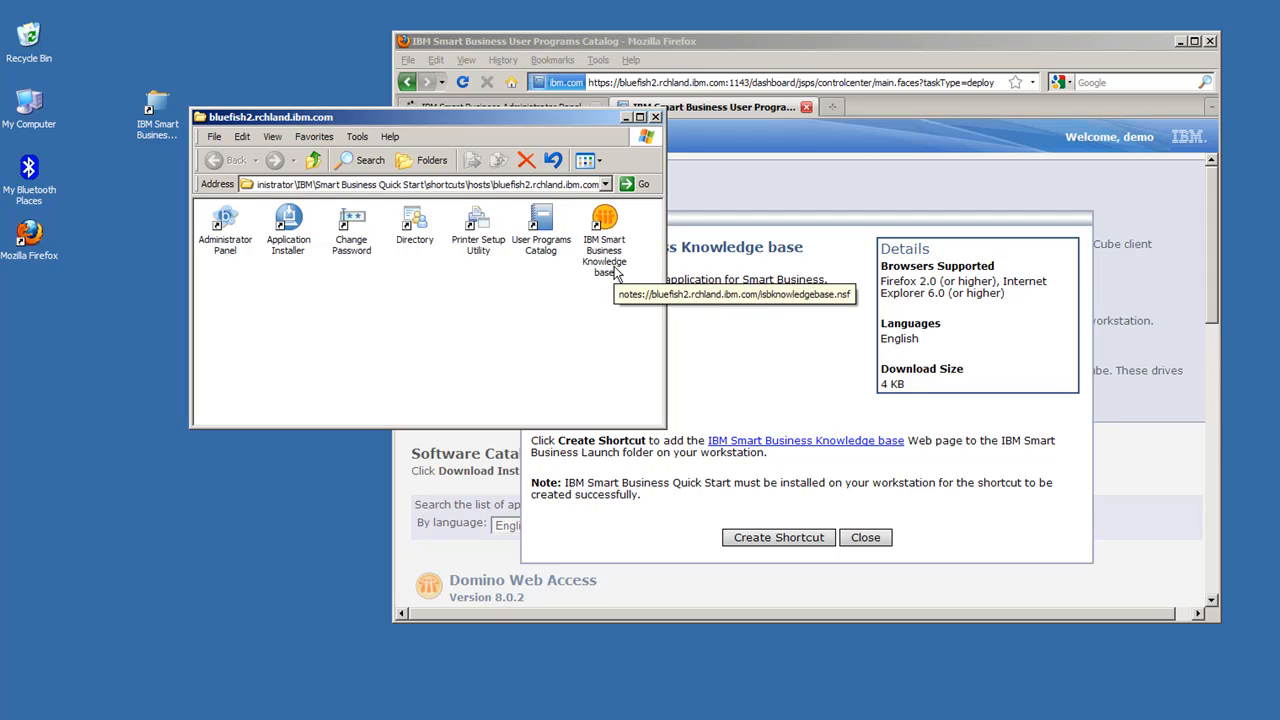
left_click(605, 255)
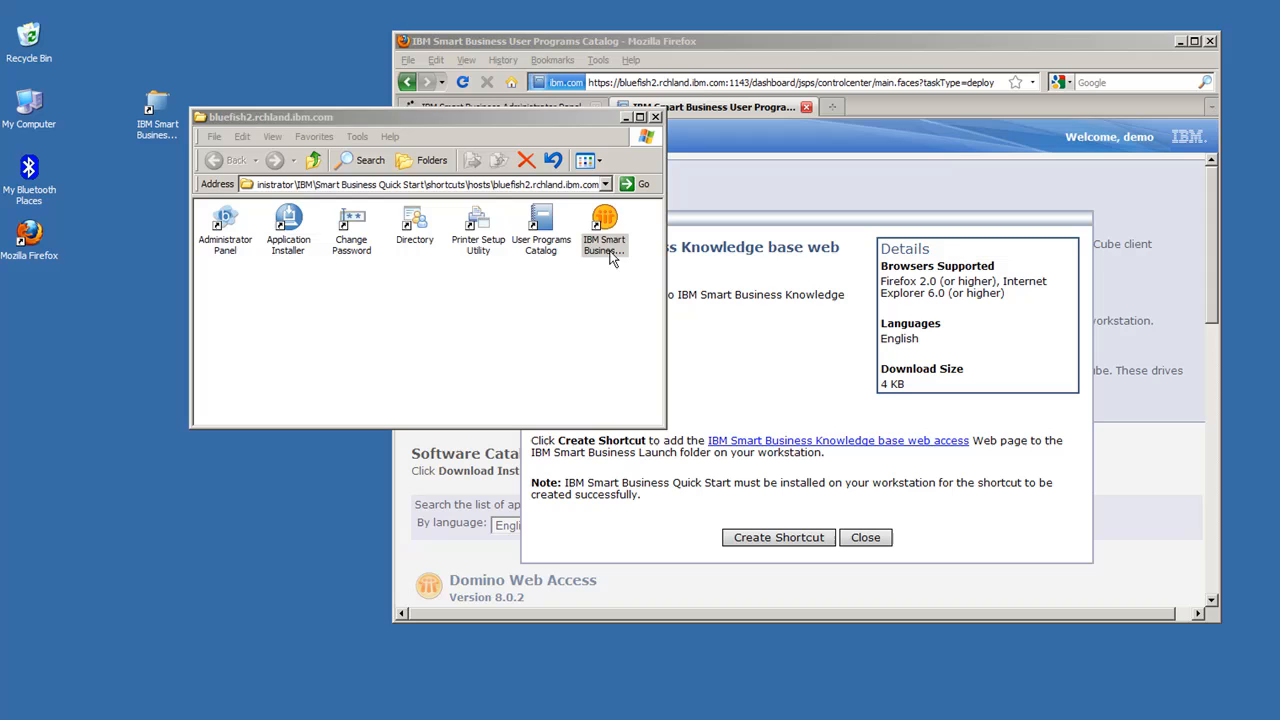
left_click(609, 253)
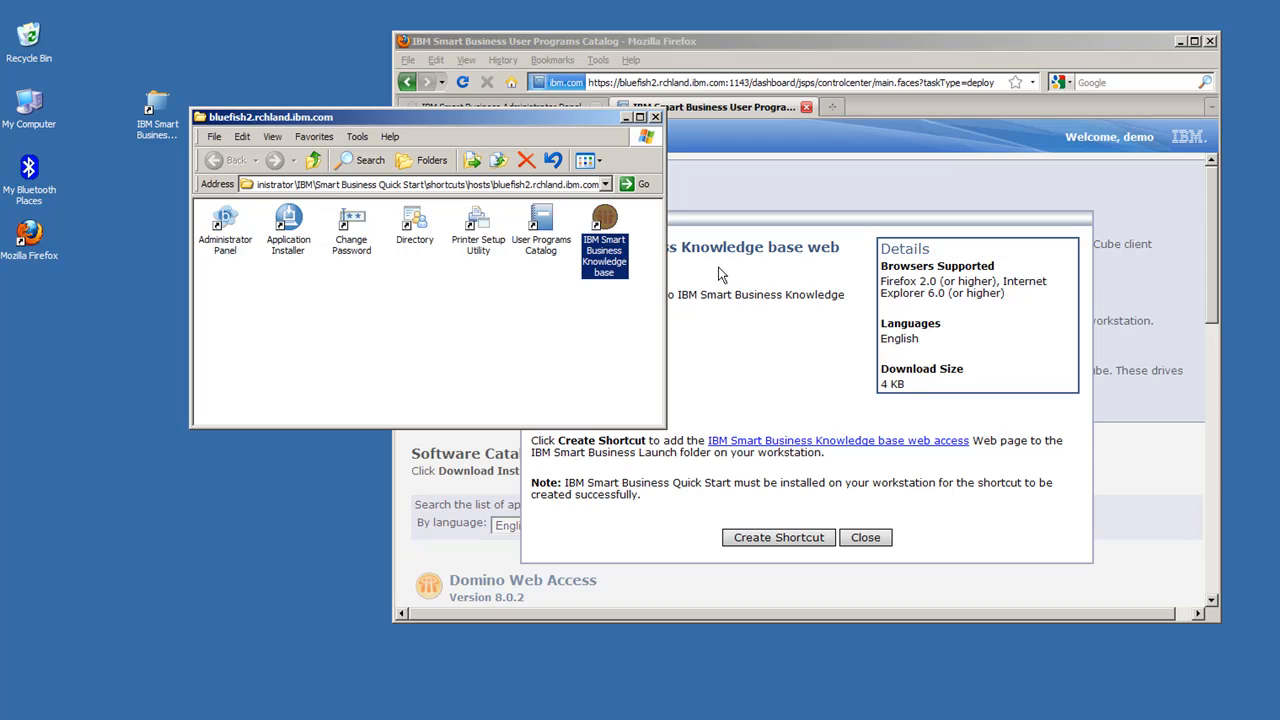
- Close the download instructions for IBM Smart Business Knowledge base web access and bring the host folder back to the front
left_click(814, 337)
left_click(872, 539)
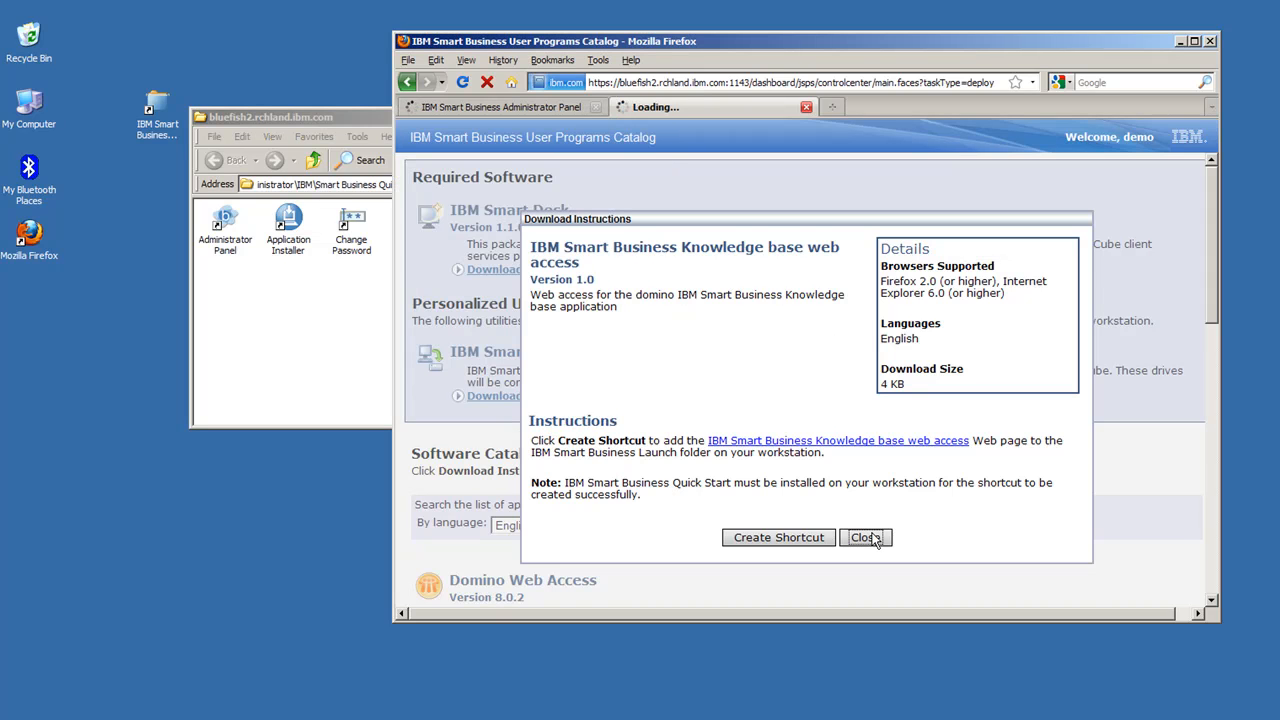
scroll(772, 463, "down", 5)
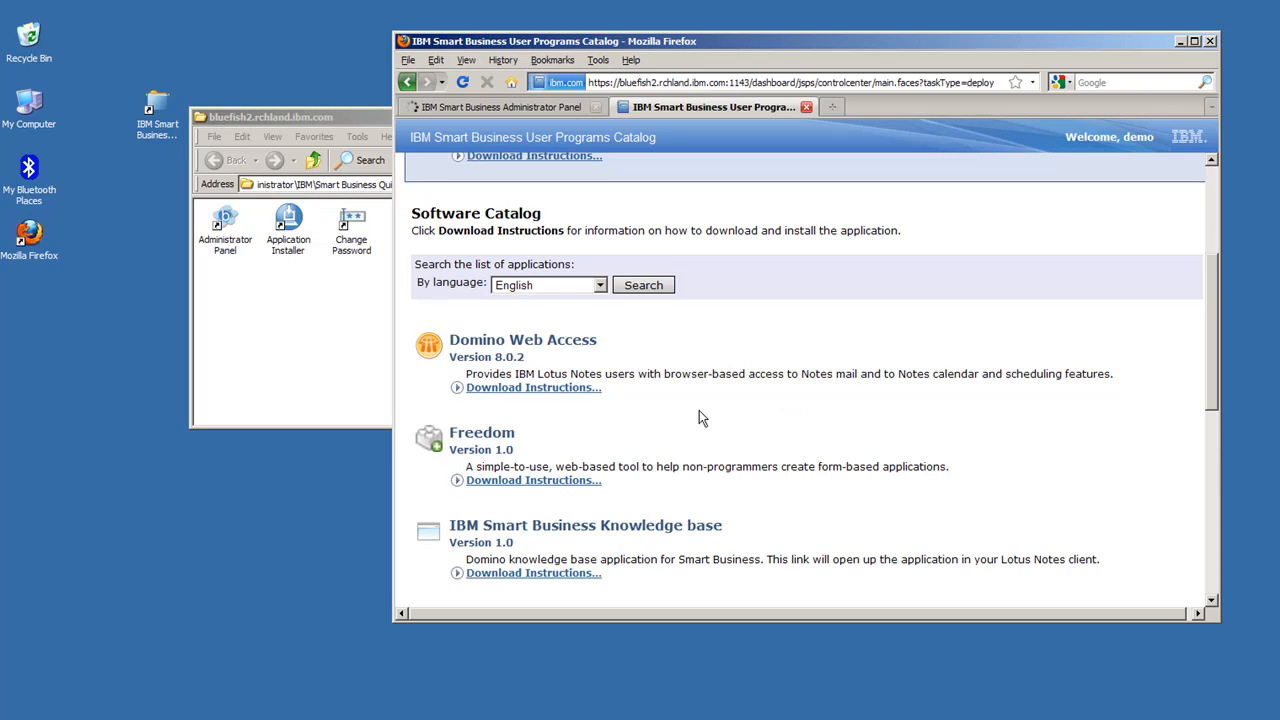
scroll(731, 420, "down", 1)
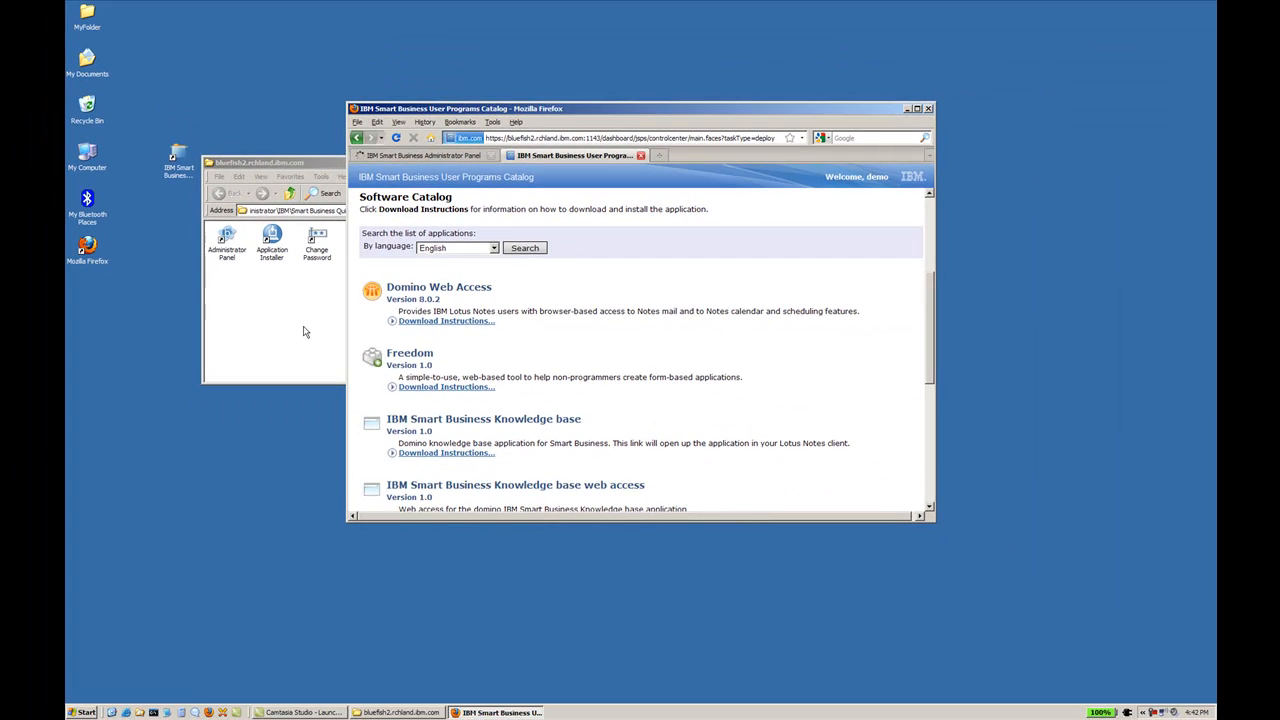
left_click(334, 356)
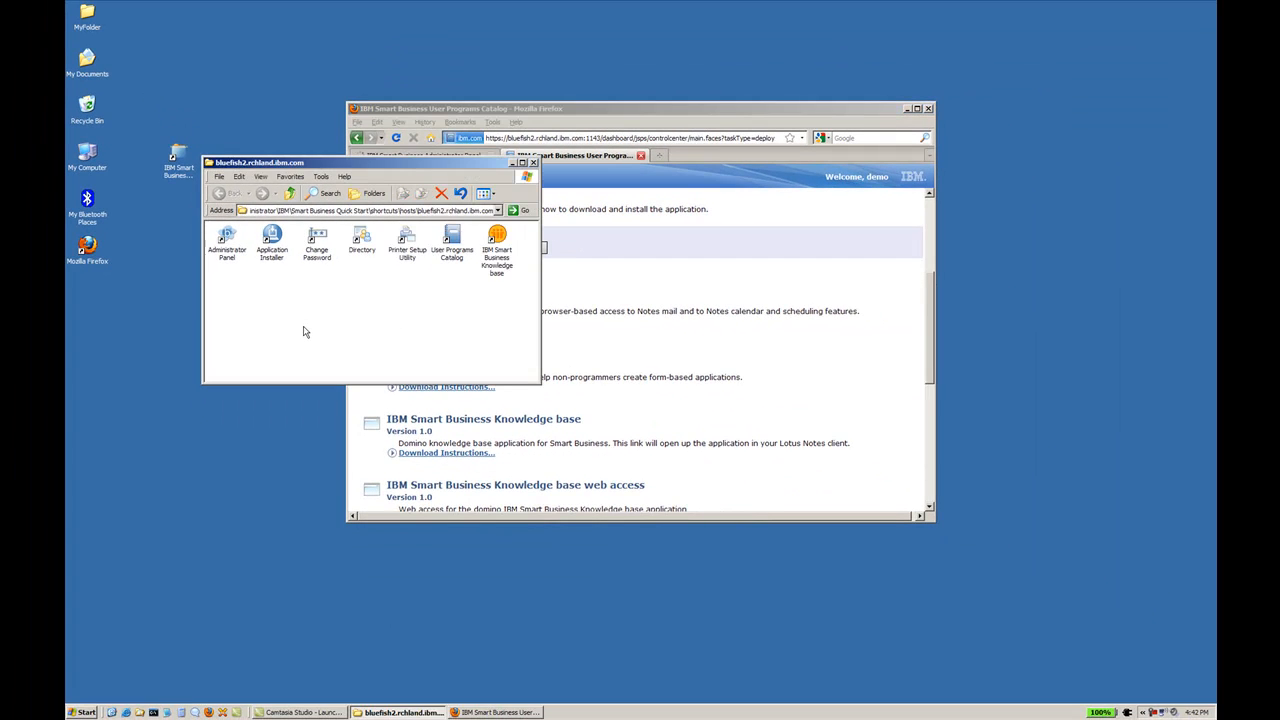